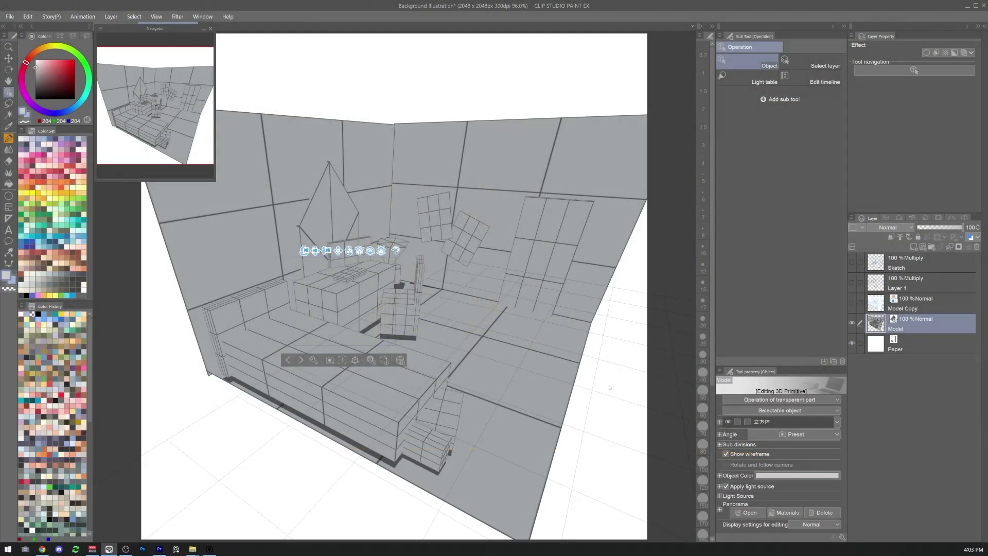
# Orbit the room model to view from above, select the bed, zoom in, then show Layer 1 and hide Model Copy
pyautogui.moveTo(617, 364); pyautogui.dragTo(103, 404)
pyautogui.click(288, 319)
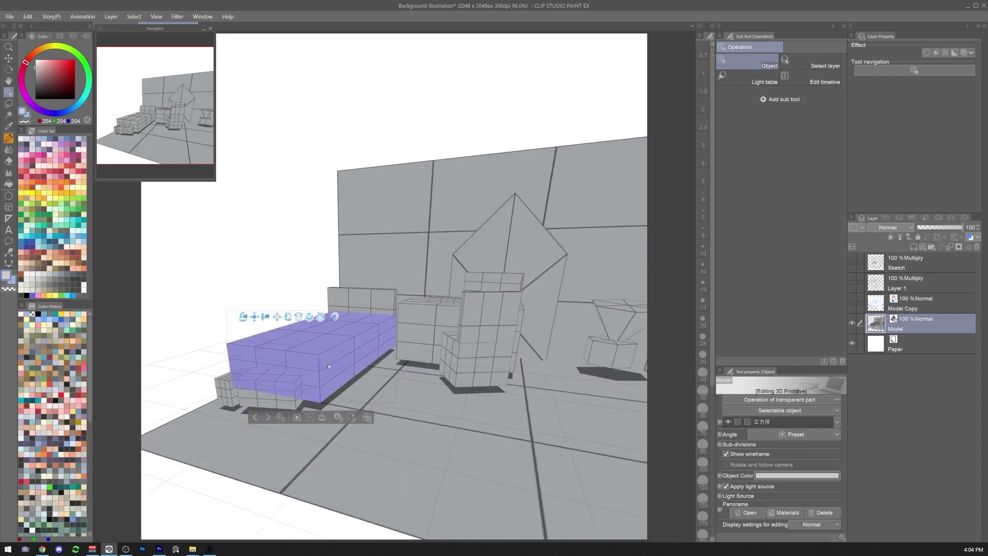
pyautogui.scroll(3, 326, 378)
pyautogui.scroll(5, 325, 379)
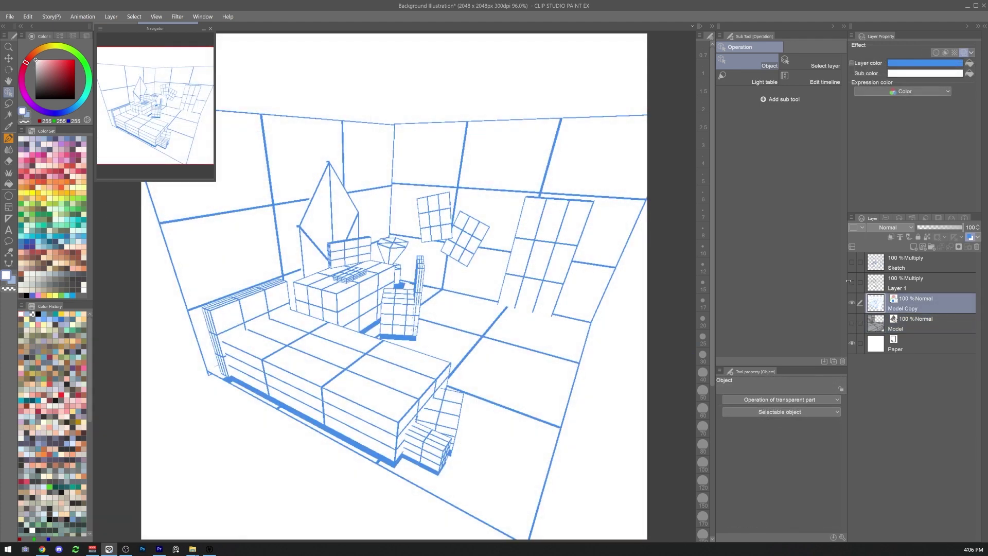
pyautogui.click(851, 281)
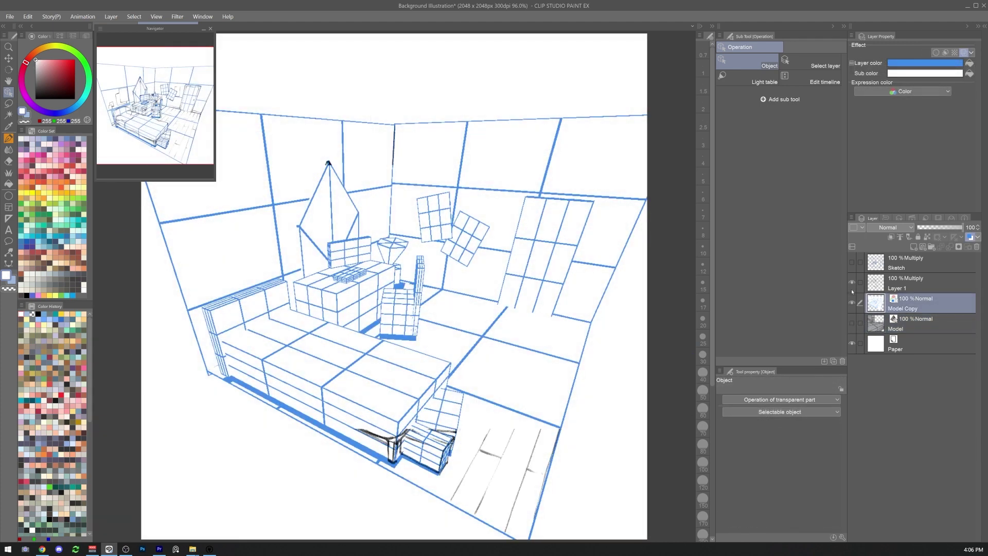
pyautogui.click(852, 303)
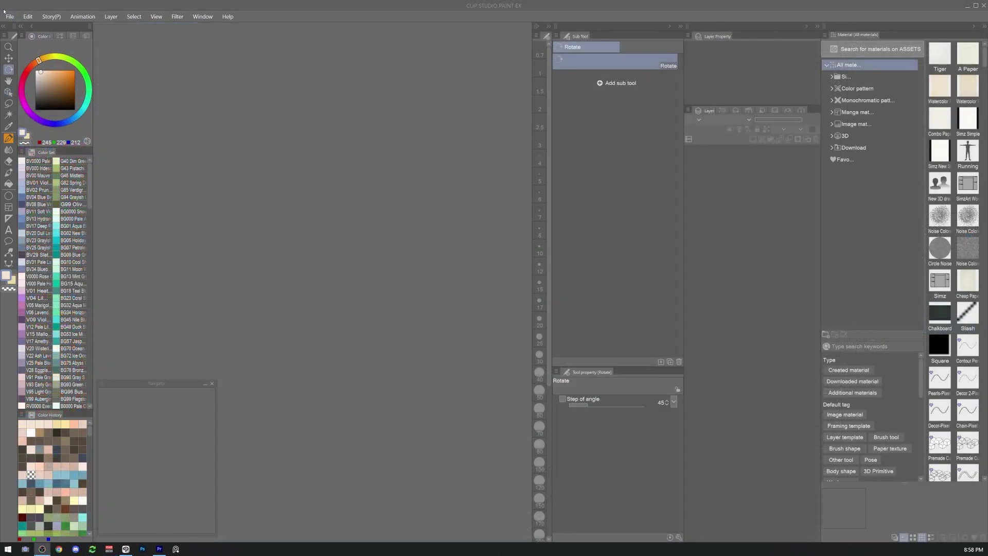
# Create a new Illustration canvas of 4000 × 5000 px at 300 dpi
pyautogui.click(9, 16)
pyautogui.click(14, 28)
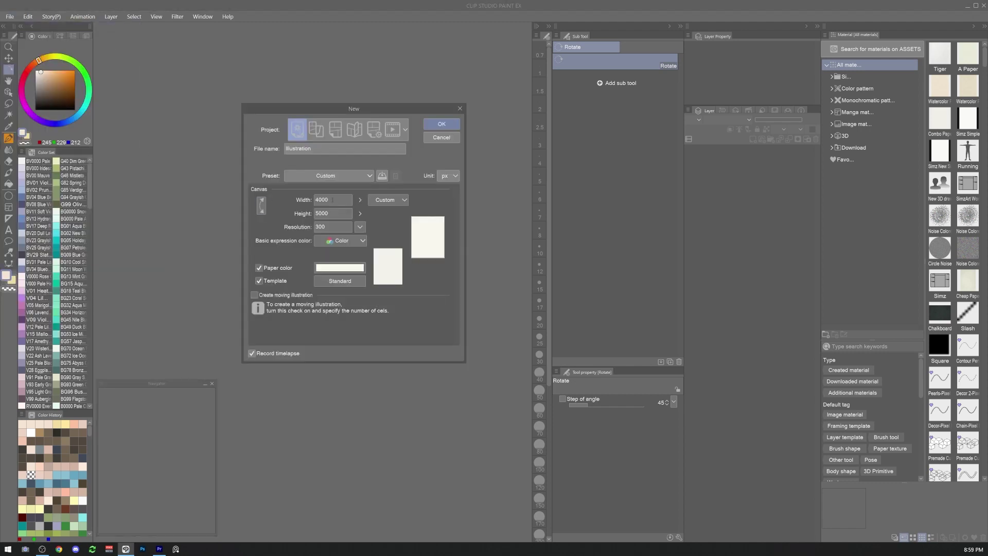
pyautogui.doubleClick(332, 200)
pyautogui.doubleClick(333, 212)
pyautogui.doubleClick(329, 223)
pyautogui.click(442, 125)
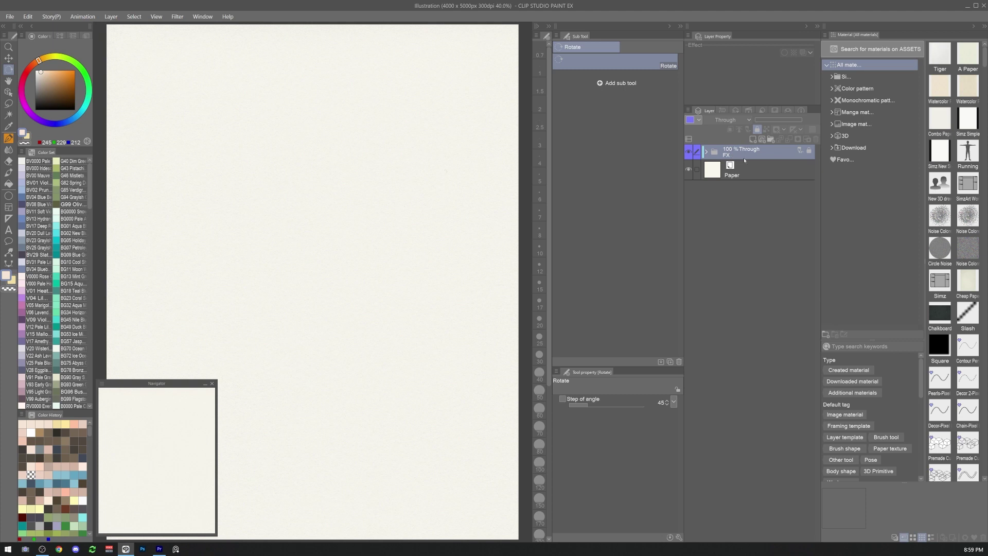
# Pan the canvas slightly and list the 3D > Primitive shapes in the Material panel
pyautogui.moveTo(391, 159); pyautogui.dragTo(382, 170)
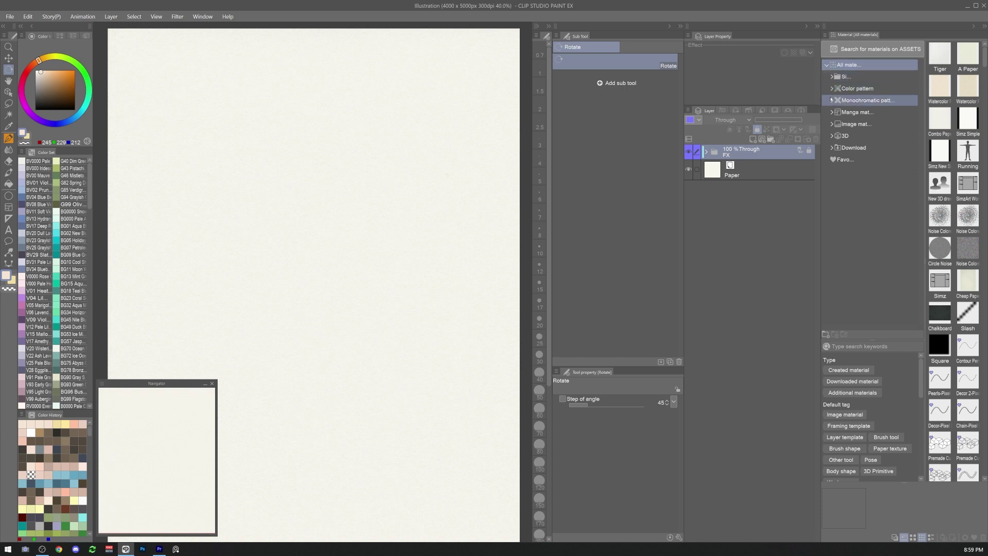
pyautogui.click(832, 135)
pyautogui.click(856, 160)
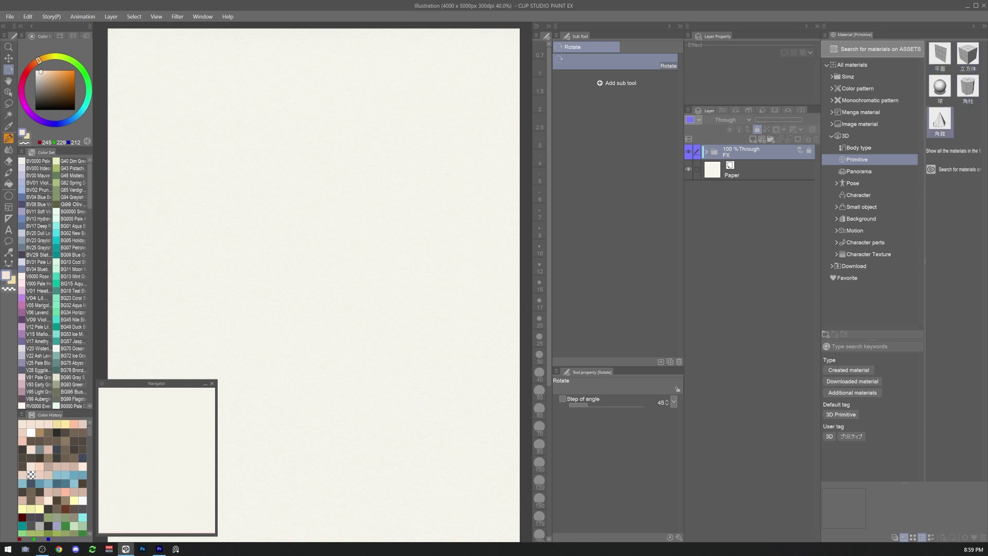
# On a new layer in BV04 blue, sketch the back and right walls, floor and desk
pyautogui.press('b')
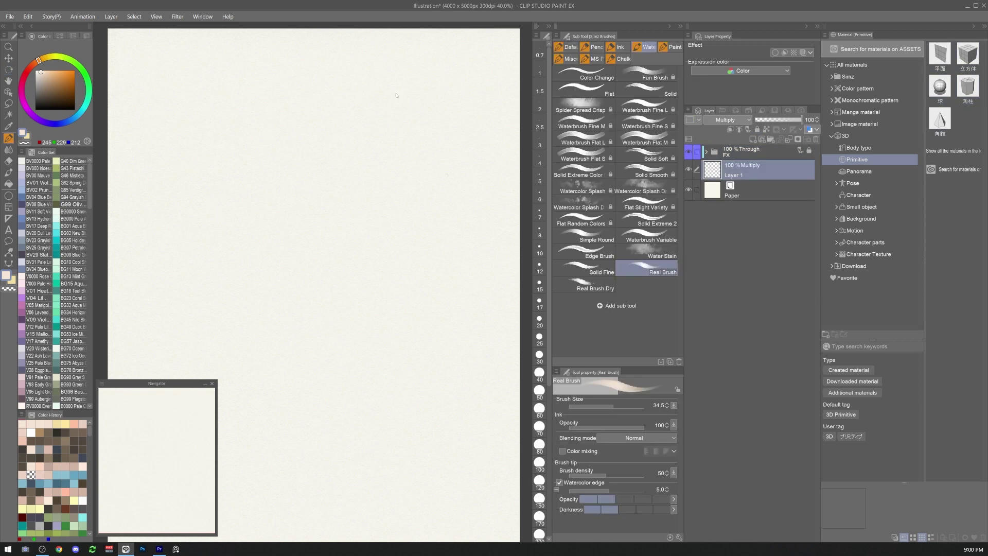
pyautogui.click(34, 198)
pyautogui.moveTo(207, 143)
pyautogui.mouseDown()
pyautogui.moveTo(221, 261)
pyautogui.moveTo(224, 135)
pyautogui.moveTo(334, 99)
pyautogui.moveTo(331, 211)
pyautogui.mouseUp()
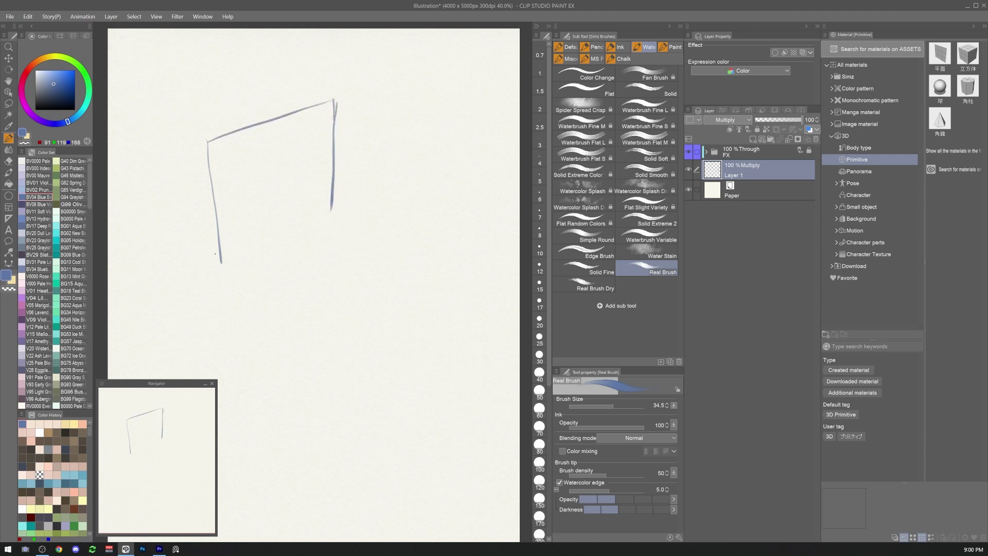
pyautogui.moveTo(219, 260)
pyautogui.mouseDown()
pyautogui.moveTo(232, 264)
pyautogui.moveTo(331, 211)
pyautogui.moveTo(426, 222)
pyautogui.mouseUp()
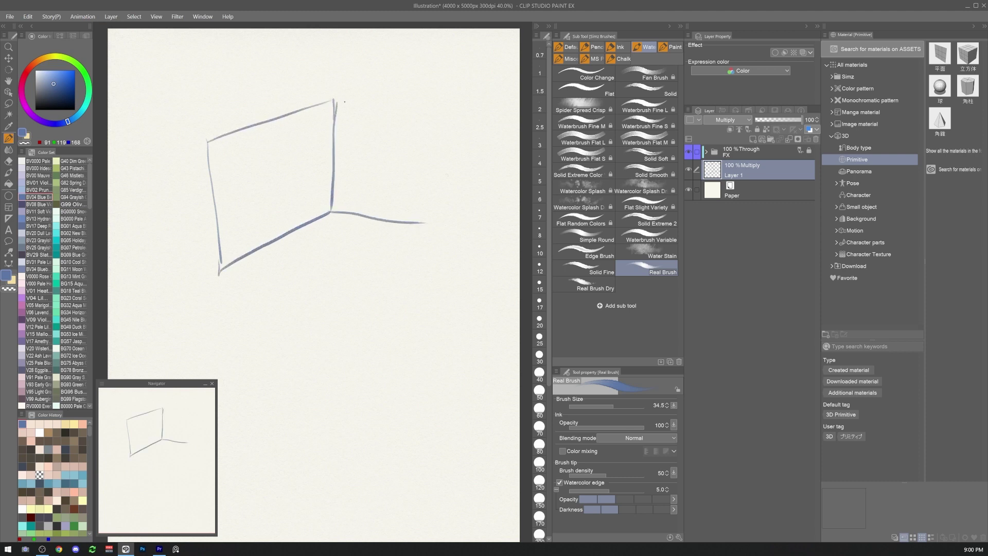
pyautogui.moveTo(345, 102)
pyautogui.mouseDown()
pyautogui.moveTo(463, 116)
pyautogui.moveTo(464, 224)
pyautogui.moveTo(403, 324)
pyautogui.mouseUp()
pyautogui.moveTo(216, 278); pyautogui.dragTo(396, 311)
pyautogui.moveTo(315, 206)
pyautogui.mouseDown()
pyautogui.moveTo(268, 229)
pyautogui.moveTo(277, 259)
pyautogui.moveTo(309, 260)
pyautogui.mouseUp()
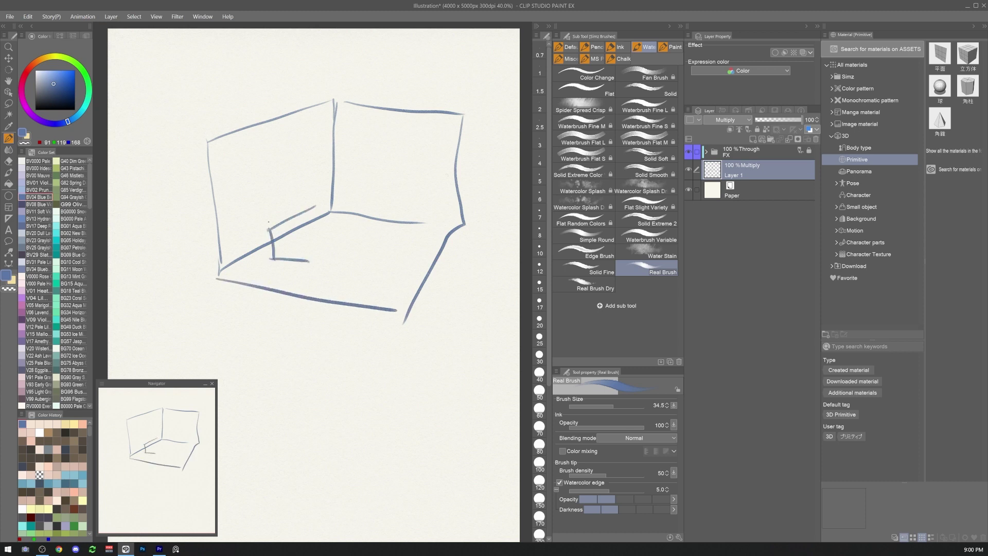
pyautogui.moveTo(265, 221); pyautogui.dragTo(308, 238)
pyautogui.moveTo(293, 197)
pyautogui.mouseDown()
pyautogui.moveTo(293, 214)
pyautogui.moveTo(311, 190)
pyautogui.mouseUp()
pyautogui.moveTo(312, 191)
pyautogui.mouseDown()
pyautogui.moveTo(314, 209)
pyautogui.moveTo(292, 214)
pyautogui.moveTo(293, 223)
pyautogui.moveTo(310, 212)
pyautogui.moveTo(261, 147)
pyautogui.moveTo(303, 154)
pyautogui.moveTo(304, 186)
pyautogui.moveTo(292, 205)
pyautogui.mouseUp()
# Add a horizon line, perspective guides, the chair and the door frame to the sketch
pyautogui.moveTo(187, 135); pyautogui.dragTo(494, 131)
pyautogui.moveTo(423, 135); pyautogui.dragTo(236, 258)
pyautogui.moveTo(440, 139)
pyautogui.mouseDown()
pyautogui.moveTo(420, 280)
pyautogui.moveTo(472, 234)
pyautogui.mouseUp()
pyautogui.moveTo(479, 267); pyautogui.dragTo(489, 309)
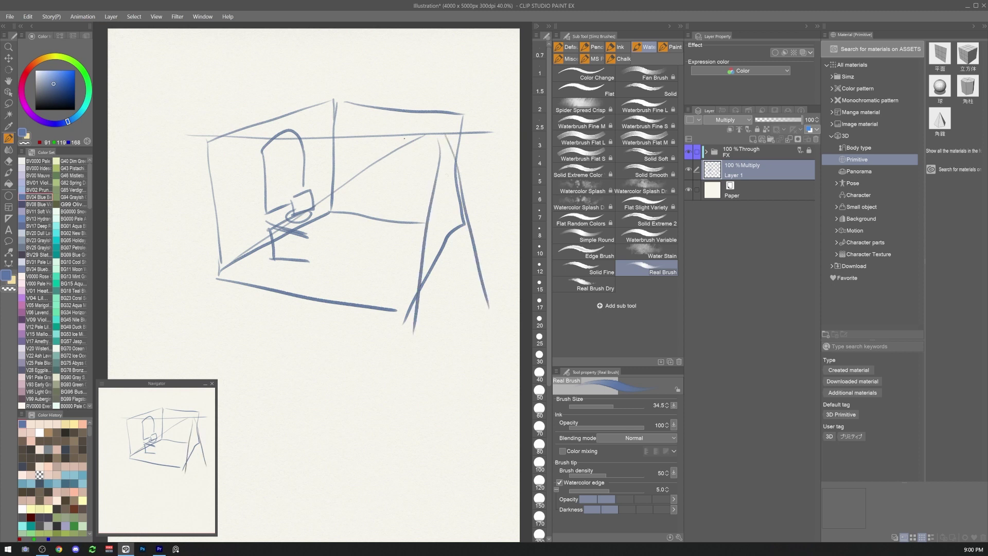
pyautogui.moveTo(411, 136); pyautogui.dragTo(226, 176)
pyautogui.moveTo(302, 228)
pyautogui.mouseDown()
pyautogui.moveTo(355, 209)
pyautogui.moveTo(344, 245)
pyautogui.mouseUp()
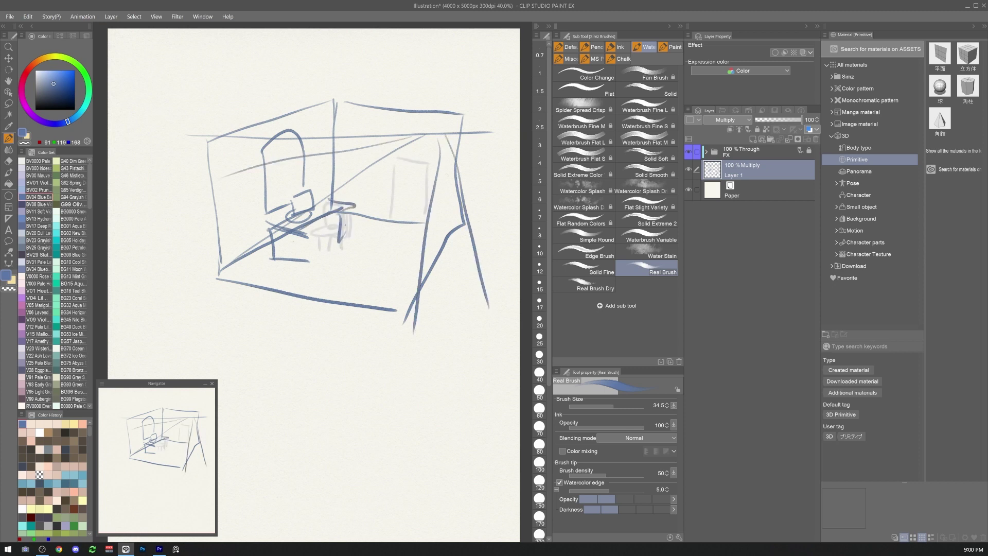
pyautogui.moveTo(393, 163)
pyautogui.mouseDown()
pyautogui.moveTo(391, 217)
pyautogui.moveTo(428, 165)
pyautogui.mouseUp()
pyautogui.moveTo(303, 238); pyautogui.dragTo(303, 259)
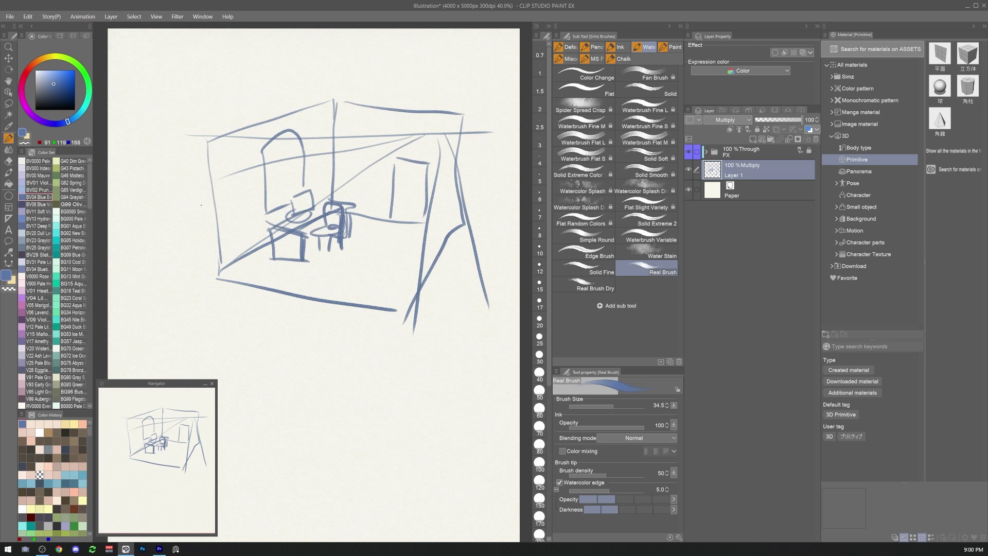
# Shift the room sketch down and to the left, and pick up the 3D plane primitive
pyautogui.press('k')
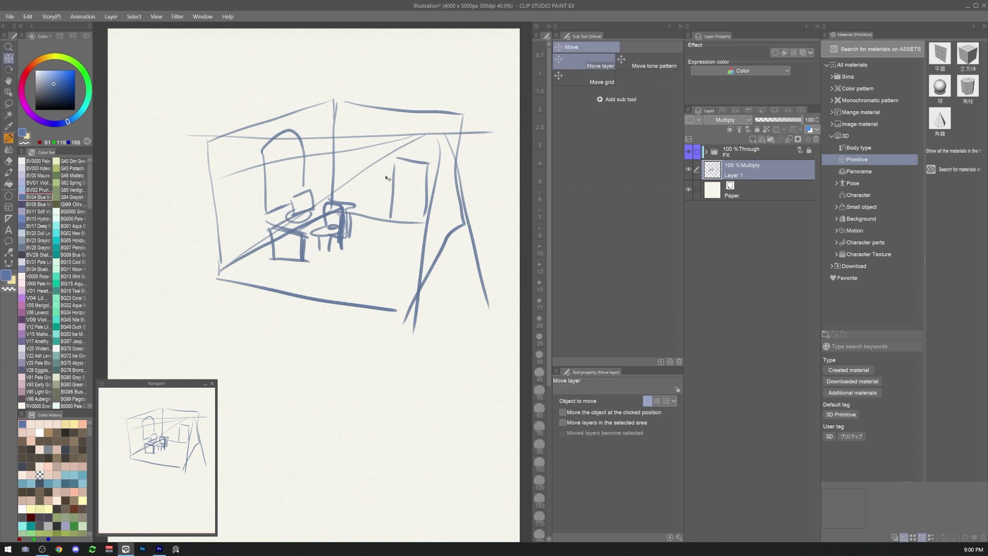
pyautogui.moveTo(389, 179); pyautogui.dragTo(361, 221)
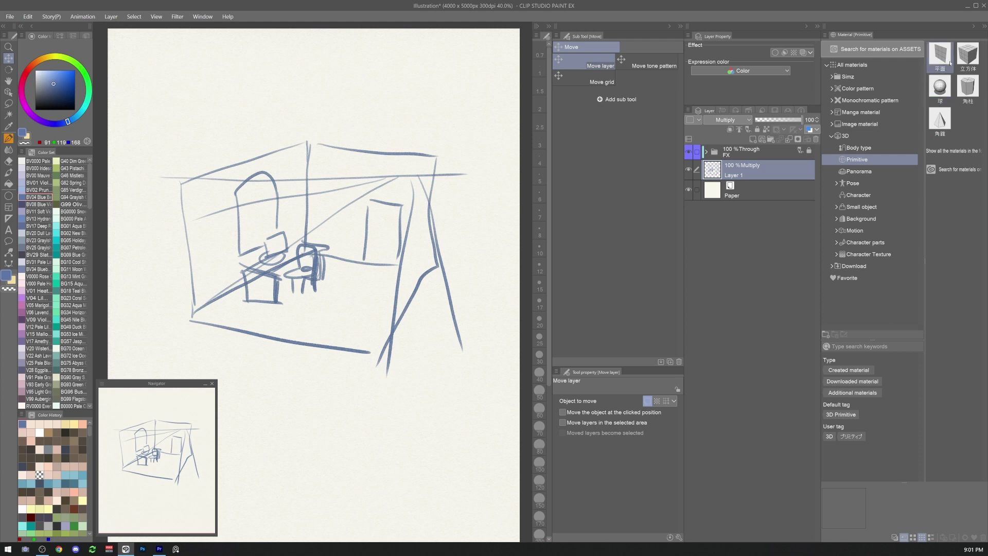
pyautogui.moveTo(940, 54); pyautogui.dragTo(291, 292)
# Drop the 3D plane primitive onto the canvas, nudge it, reselect it and orbit the camera around it
pyautogui.moveTo(482, 323); pyautogui.dragTo(490, 319)
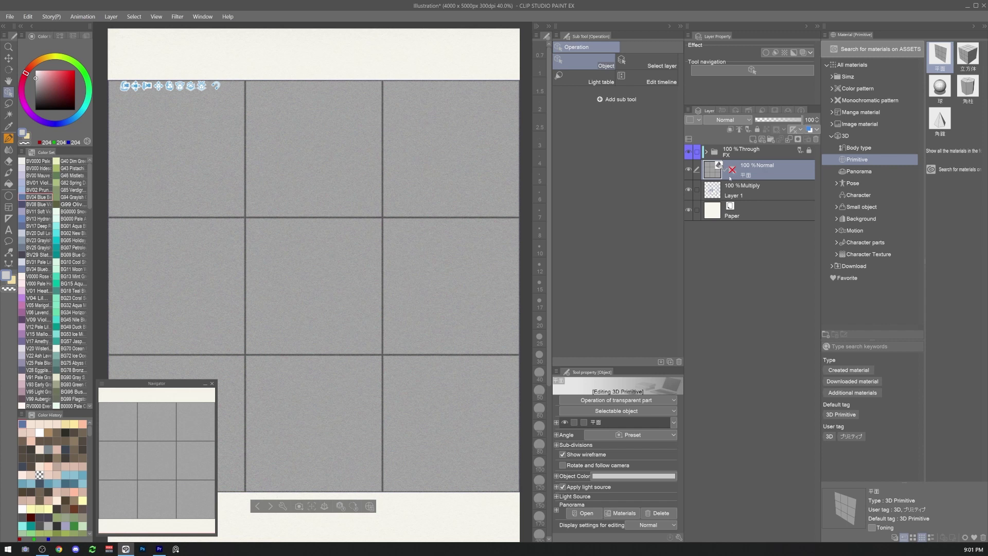
pyautogui.moveTo(135, 86); pyautogui.dragTo(111, 67)
pyautogui.click(768, 184)
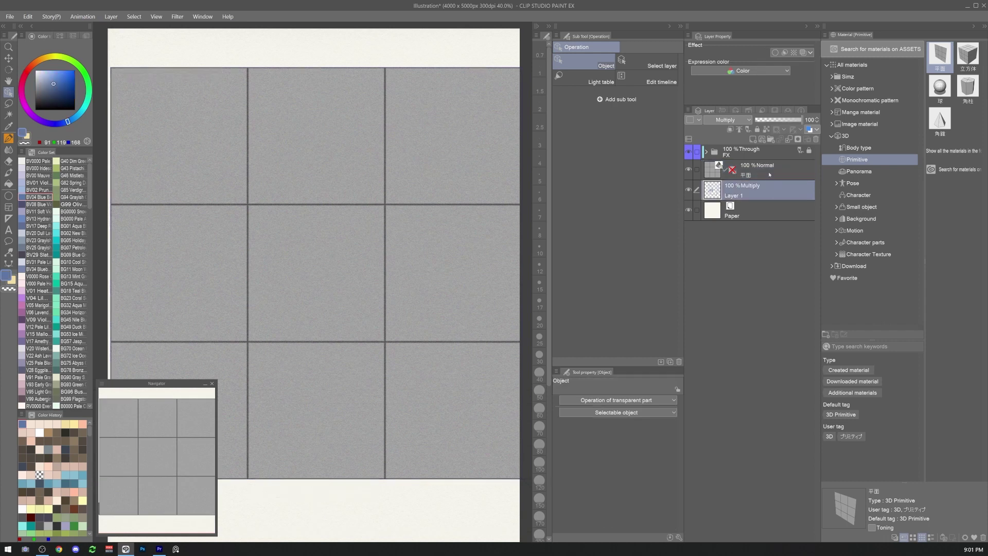
pyautogui.click(770, 175)
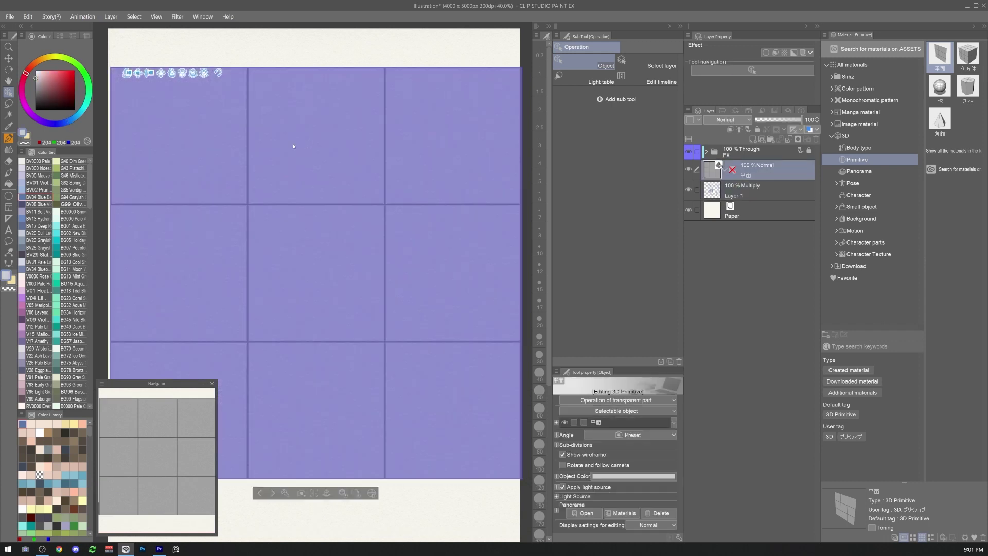
pyautogui.click(293, 146)
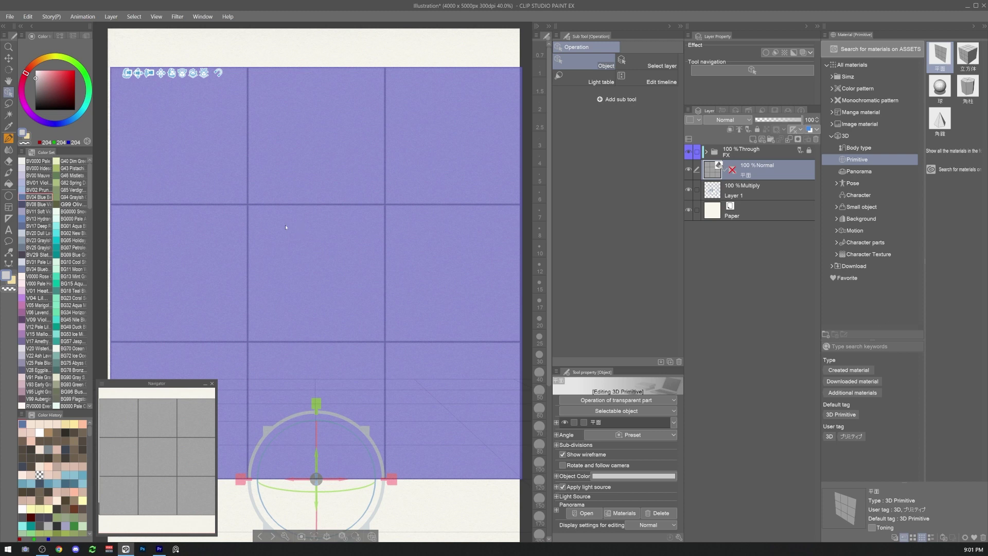
pyautogui.moveTo(302, 229); pyautogui.dragTo(271, 229)
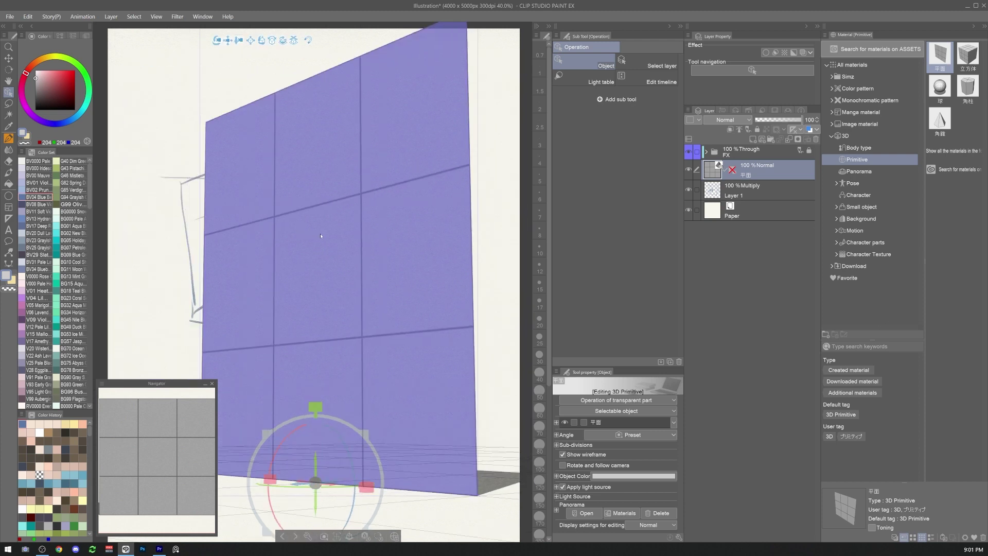
# Undo the orbit, move the plane lower, and rotate it edge-on through the room sketch
pyautogui.hotkey('ctrl', 'z')
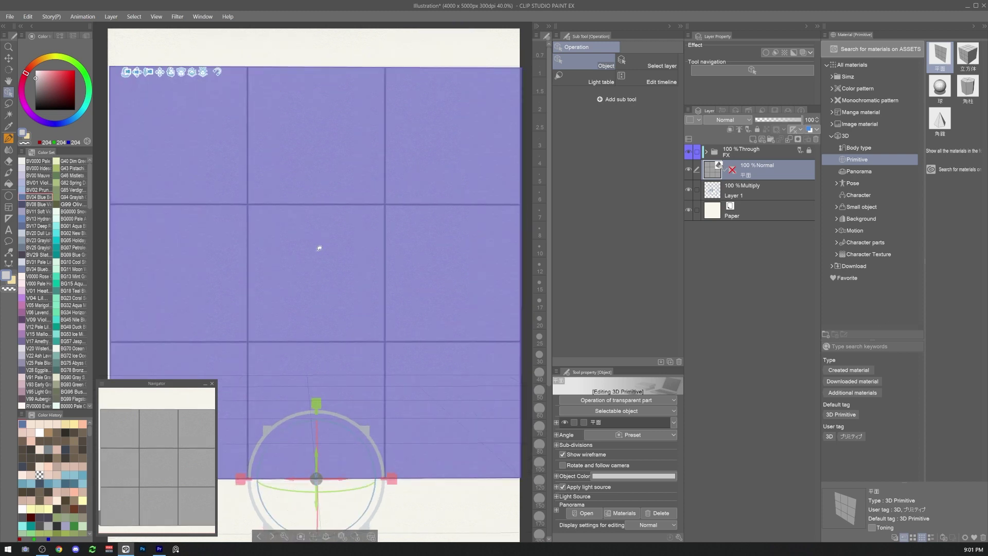
pyautogui.moveTo(320, 247)
pyautogui.mouseDown()
pyautogui.moveTo(322, 274)
pyautogui.moveTo(291, 181)
pyautogui.moveTo(324, 212)
pyautogui.moveTo(294, 263)
pyautogui.moveTo(399, 261)
pyautogui.moveTo(293, 249)
pyautogui.moveTo(332, 178)
pyautogui.moveTo(369, 267)
pyautogui.mouseUp()
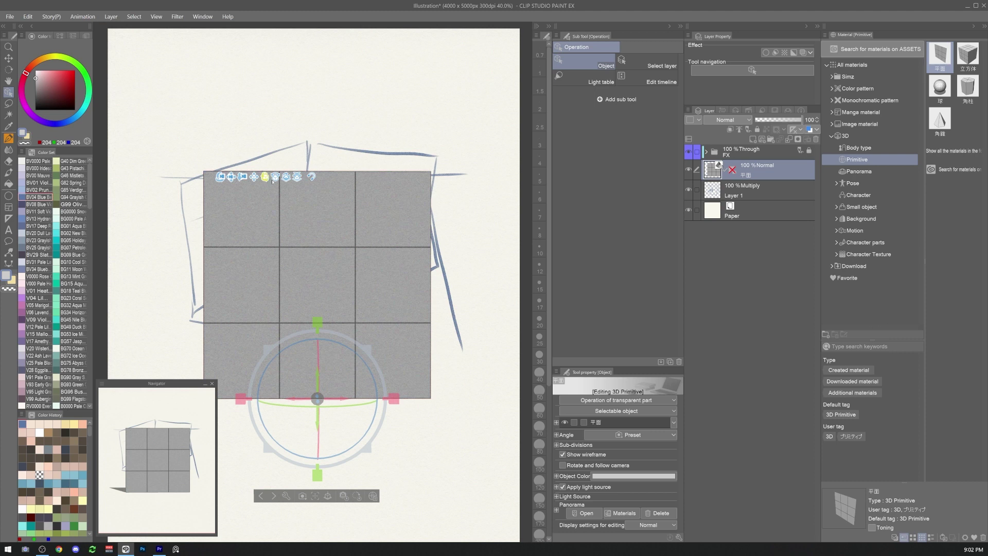
pyautogui.moveTo(219, 177); pyautogui.dragTo(310, 198)
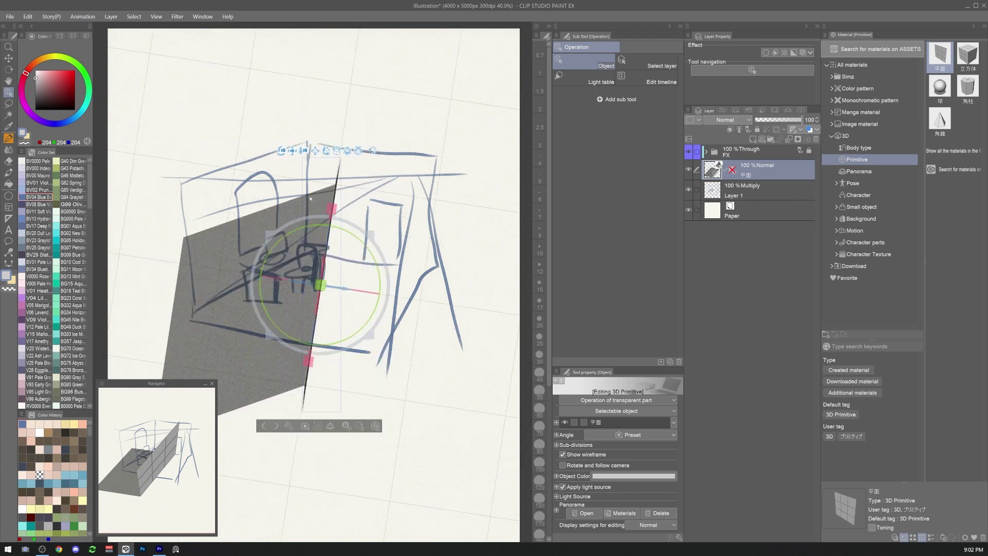